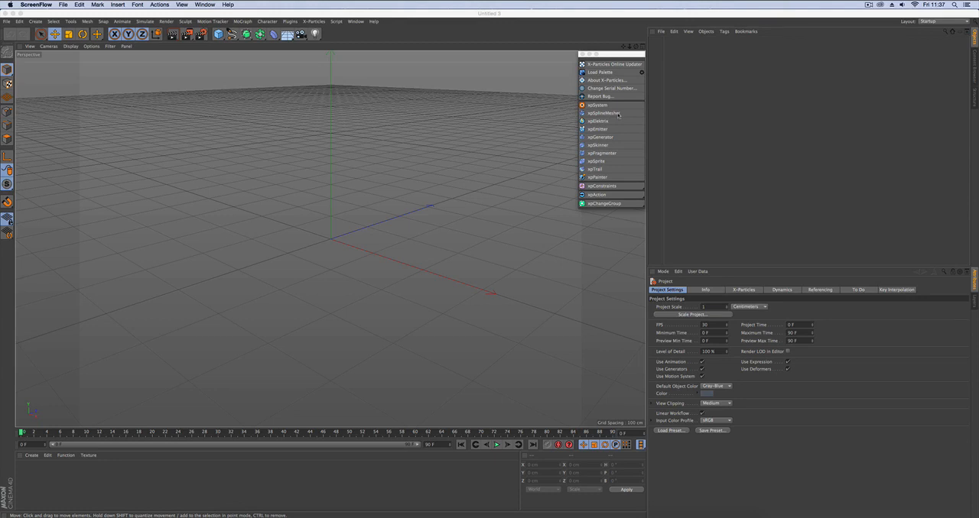
Add an X-Particles xpSplineMesher object to the empty scene, giving its properties more display room in the Startup layout.
left_click(606, 113)
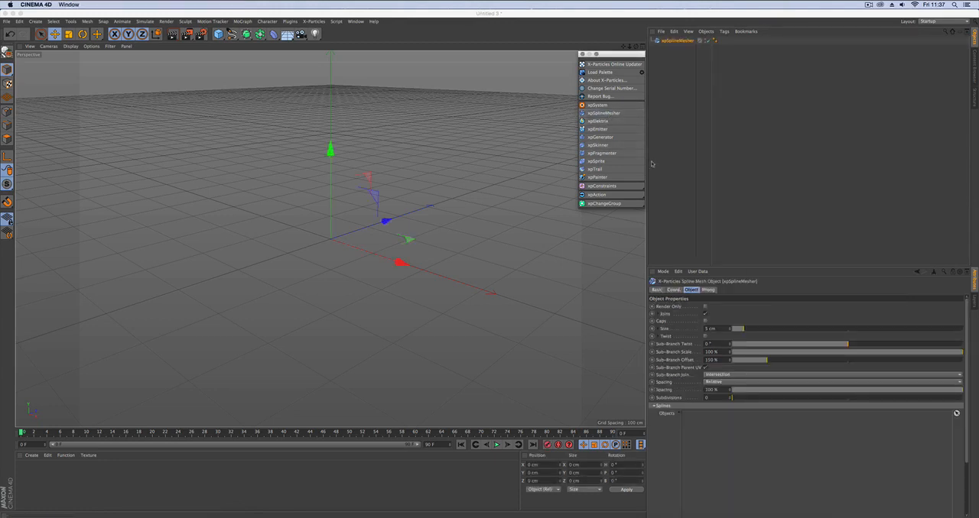
left_click_drag(783, 266, 786, 197)
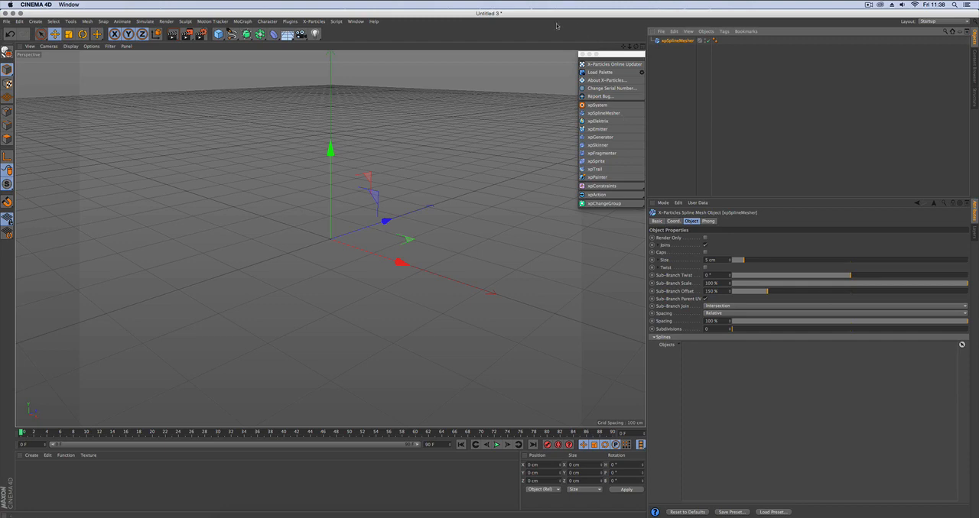
left_click(948, 21)
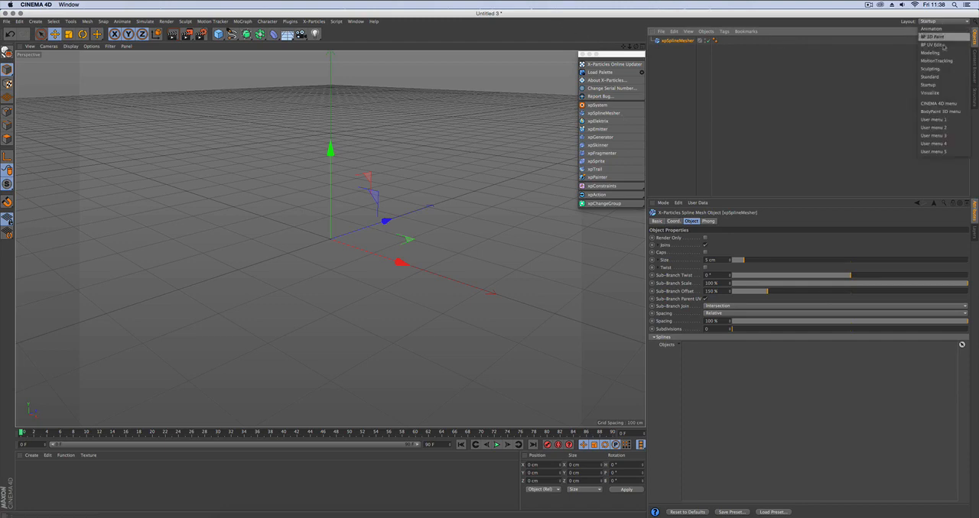
left_click(929, 85)
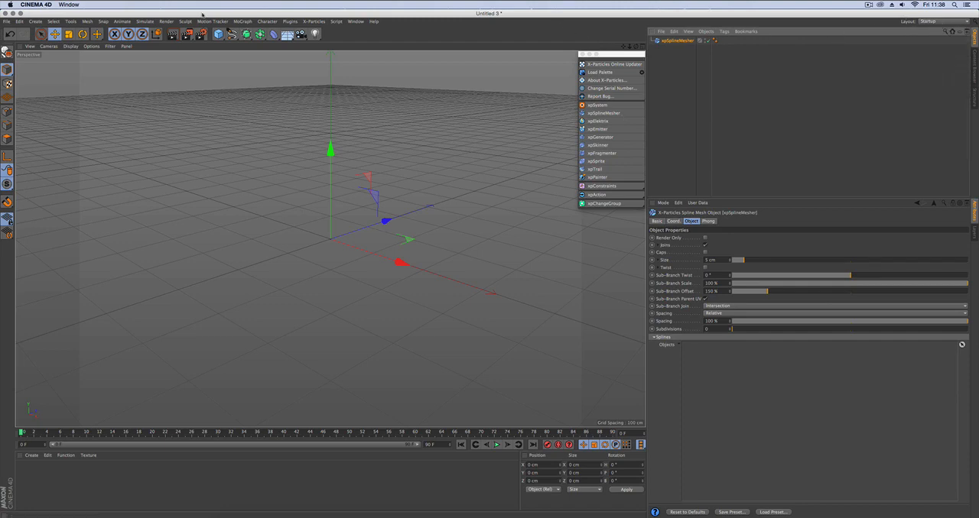
Switch to the Untitled 2 project and go through its four MoSpline objects one by one.
left_click(355, 21)
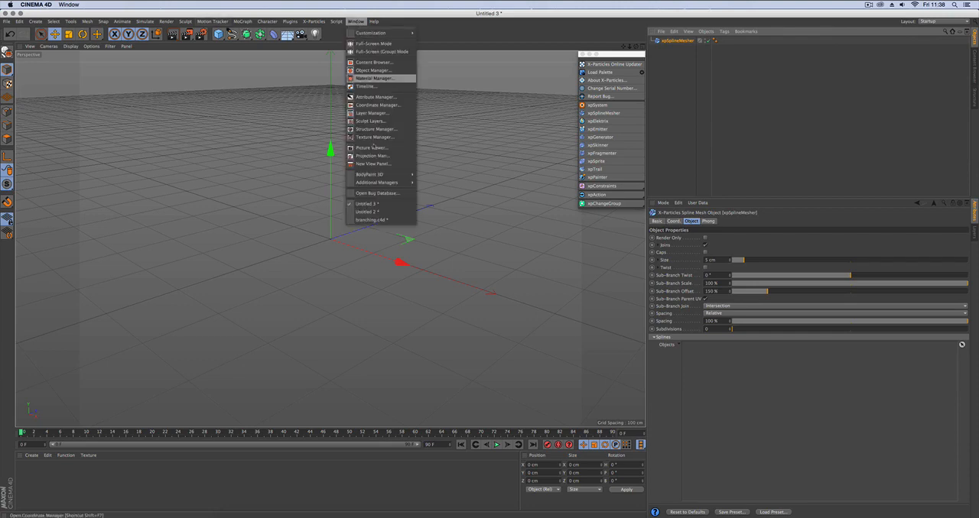
left_click(367, 212)
scroll(443, 251, "down", 1)
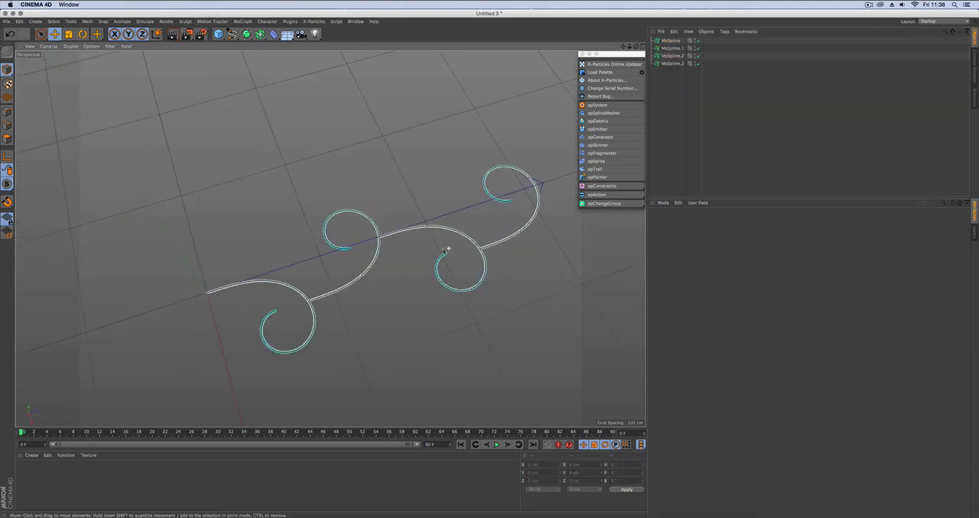
middle_click_drag(447, 249, 414, 246, "alt")
left_click(673, 41)
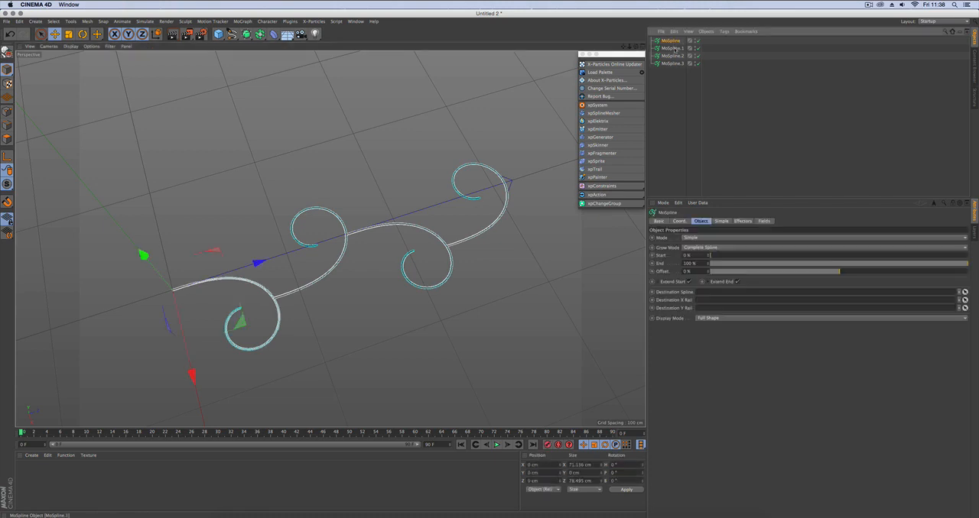
key("Down")
key("Down")
key("Down")
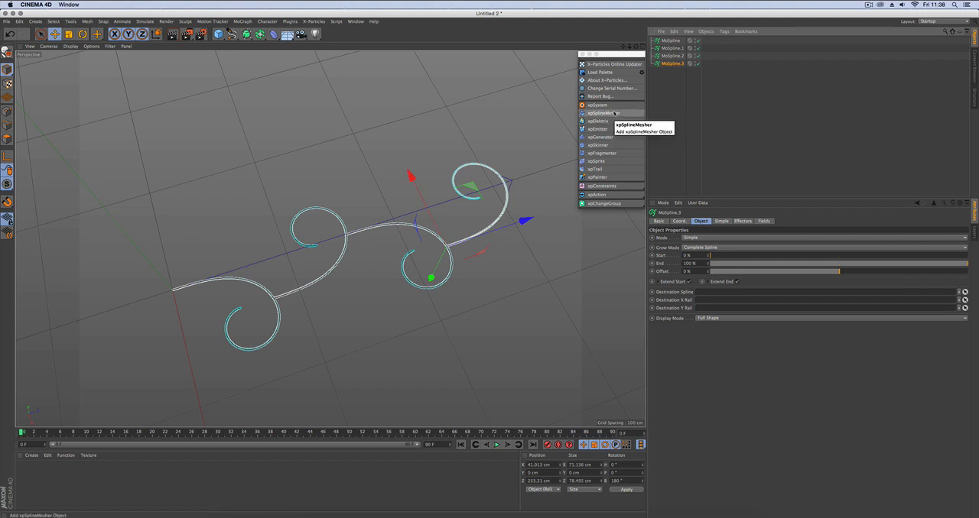
Add an xpSplineMesher, assign all four MoSplines as its source objects and select the resulting mesh.
left_click(612, 114)
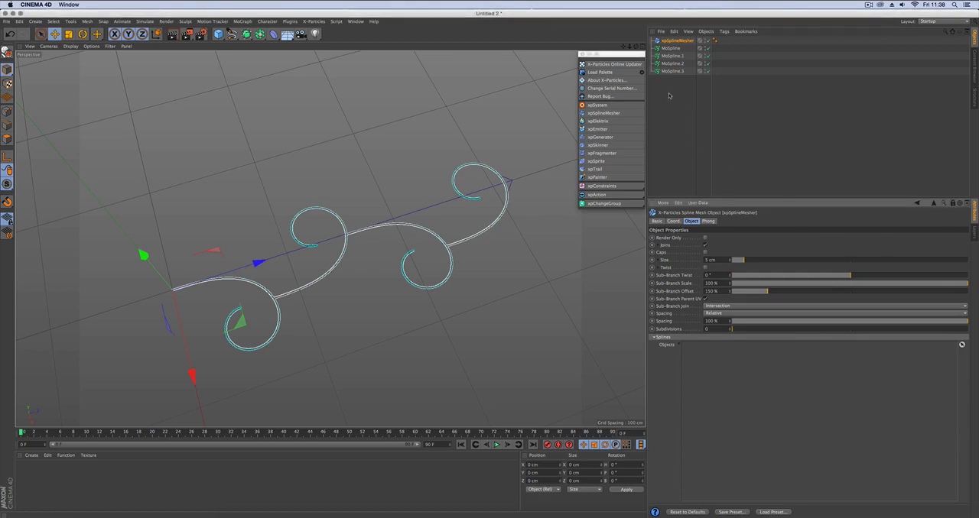
left_click_drag(686, 78, 698, 351)
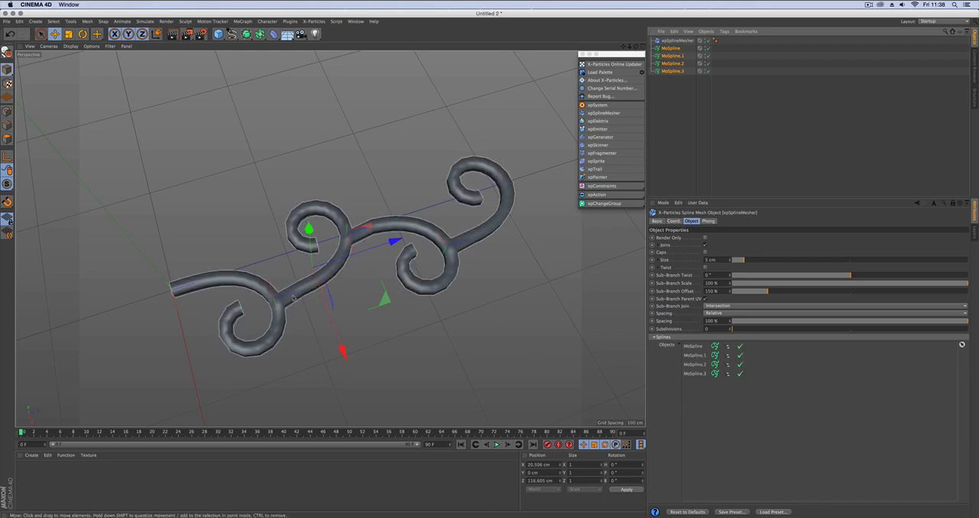
left_click(348, 275)
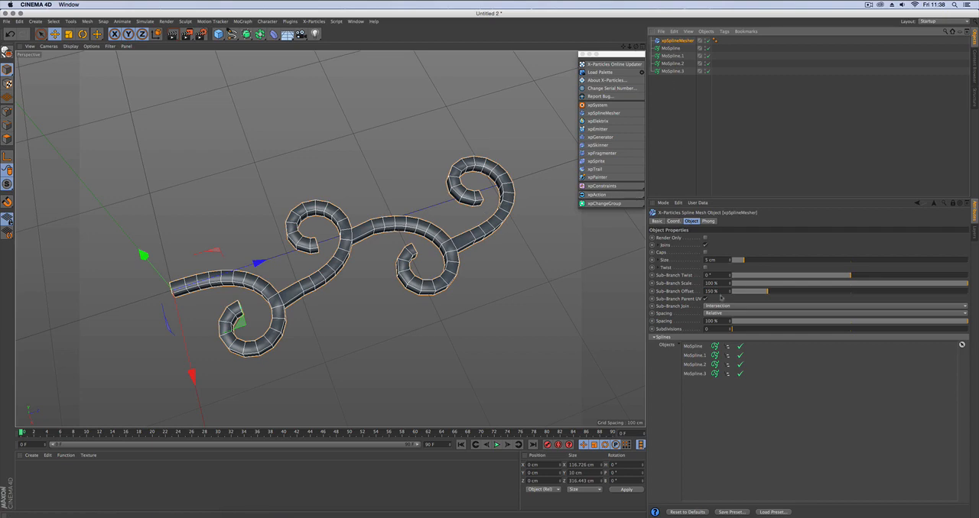
left_click_drag(742, 197, 742, 183)
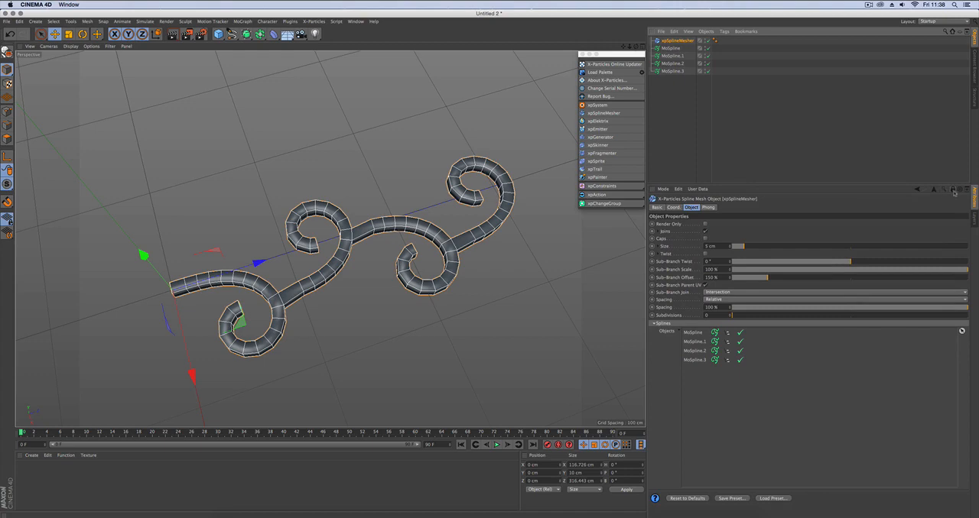
Try a Size of 6 cm and a changed Sub-Branch Twist on the spline mesher, and restore 5 cm and 0°.
left_click(746, 248)
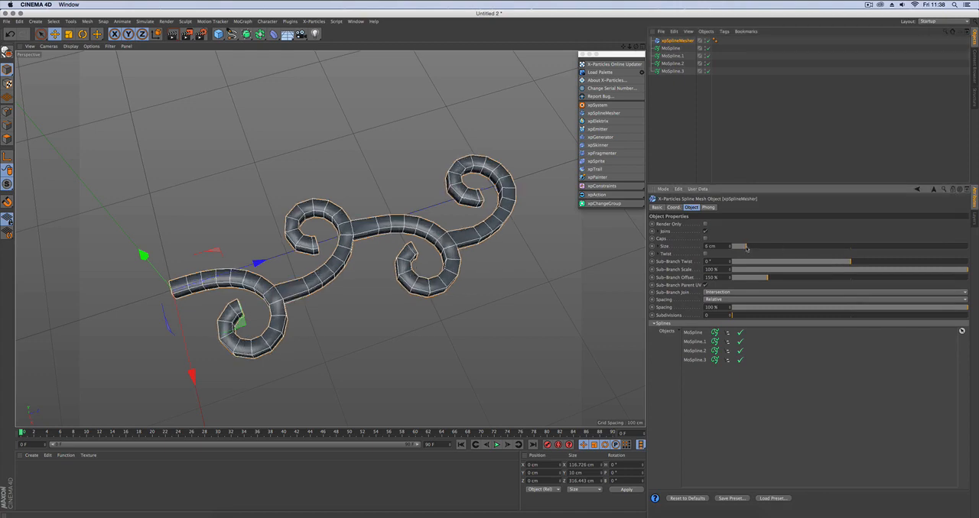
left_click_drag(746, 247, 744, 249)
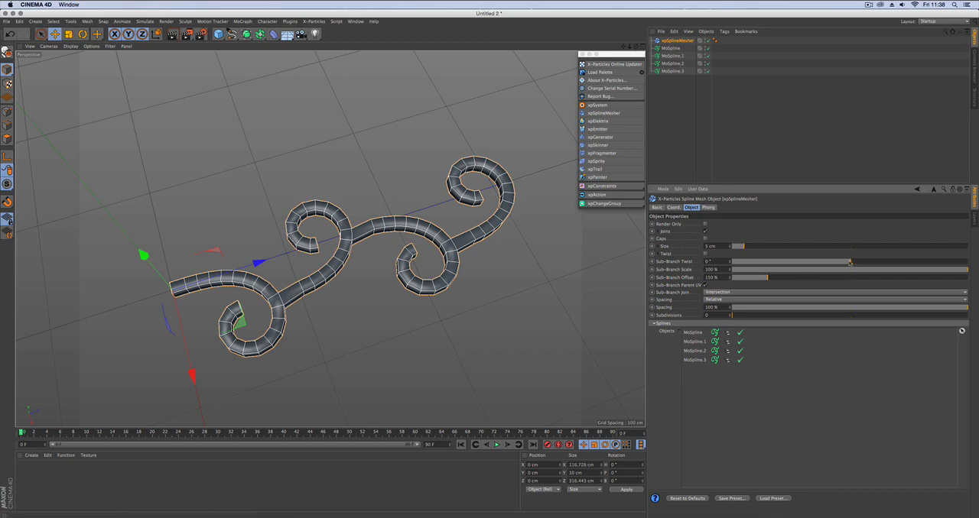
mouse_move(850, 262)
left_mouse_down()
mouse_move(861, 263)
mouse_move(847, 263)
left_mouse_up()
right_click(730, 263)
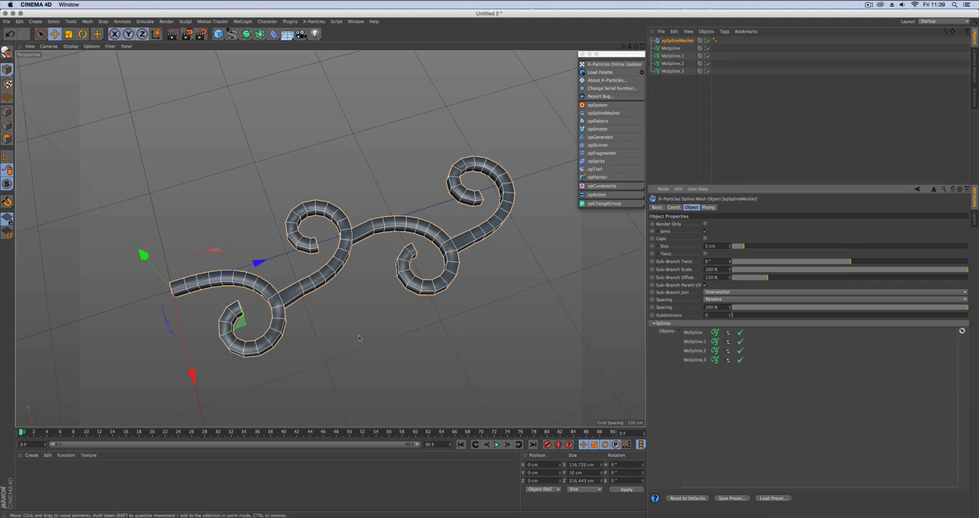
Set Sub-Branch Scale to 66 % and taper the branches by lowering the end point of the Size scale curve to about 0.18.
left_click_drag(967, 271, 891, 273)
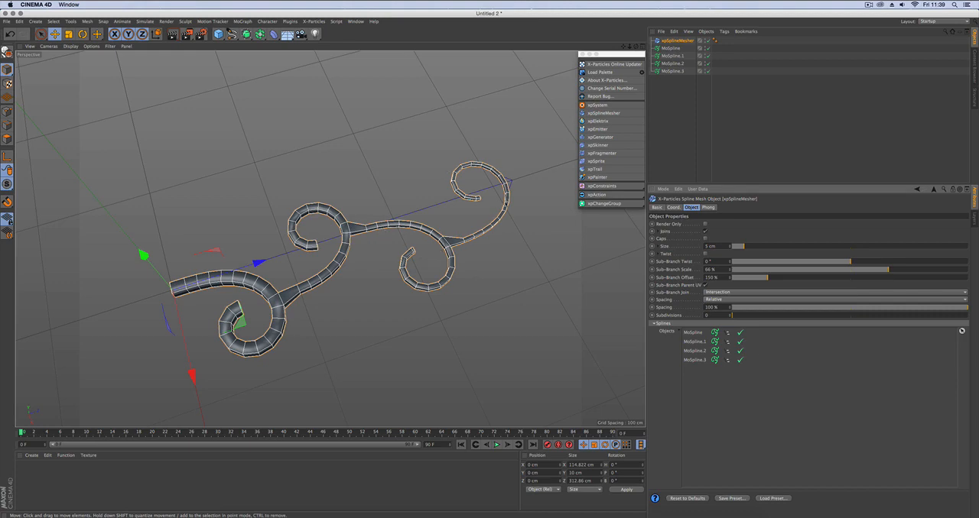
left_click(660, 252)
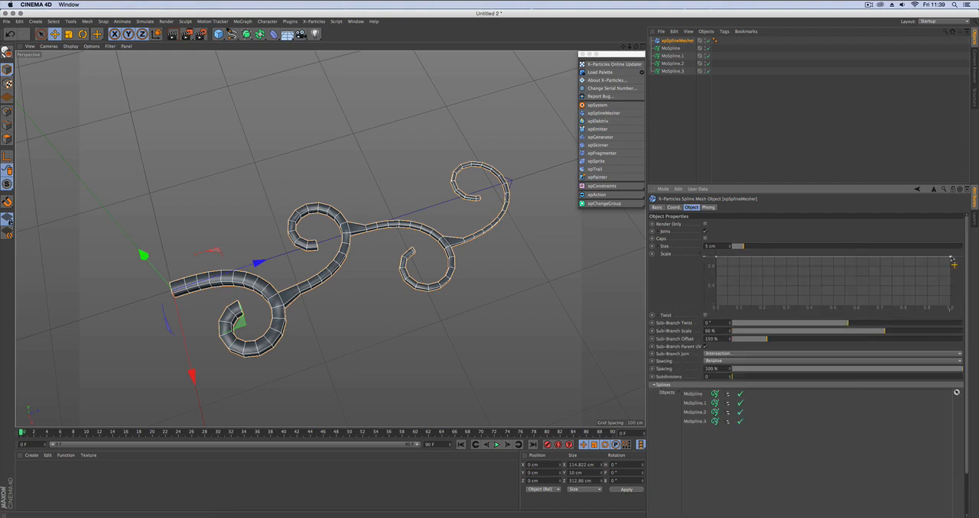
left_click_drag(953, 265, 953, 302)
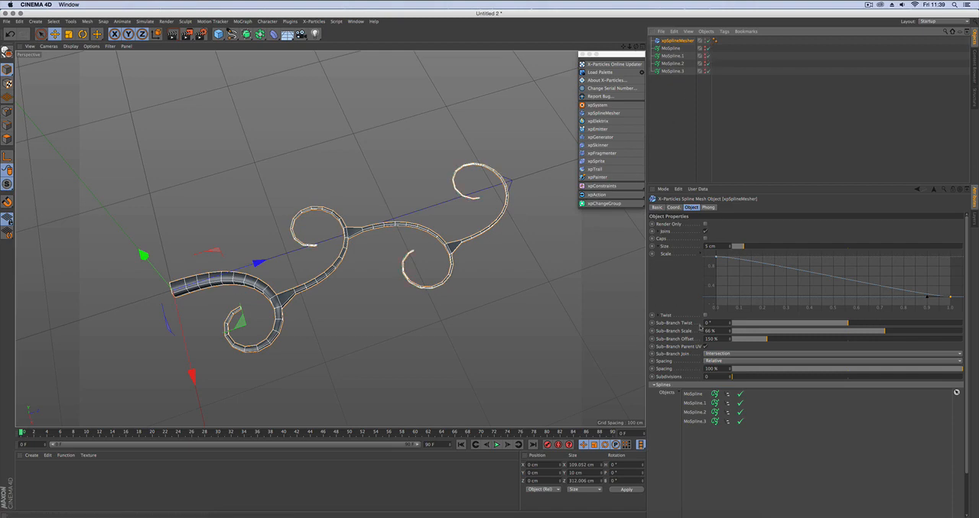
left_click(701, 254)
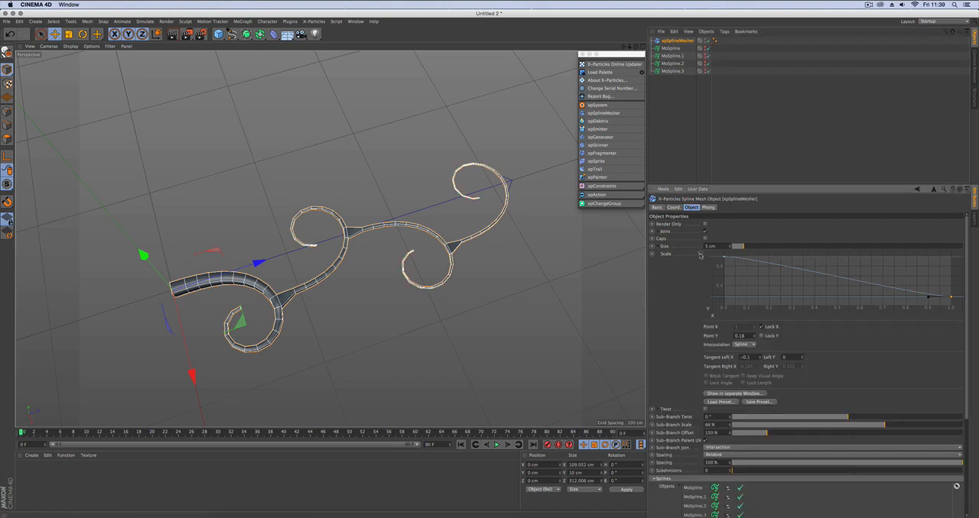
left_click(700, 254)
Raise the spline mesher's Sub-Branch Offset to 169 %.
scroll(692, 277, "down", 2)
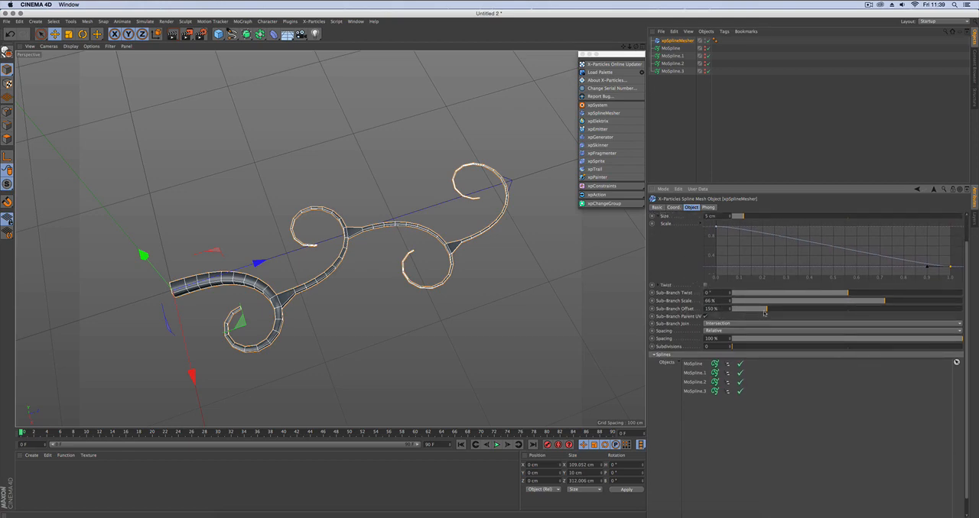
mouse_move(765, 314)
left_mouse_down()
mouse_move(783, 310)
mouse_move(771, 309)
left_mouse_up()
scroll(695, 264, "up", 2)
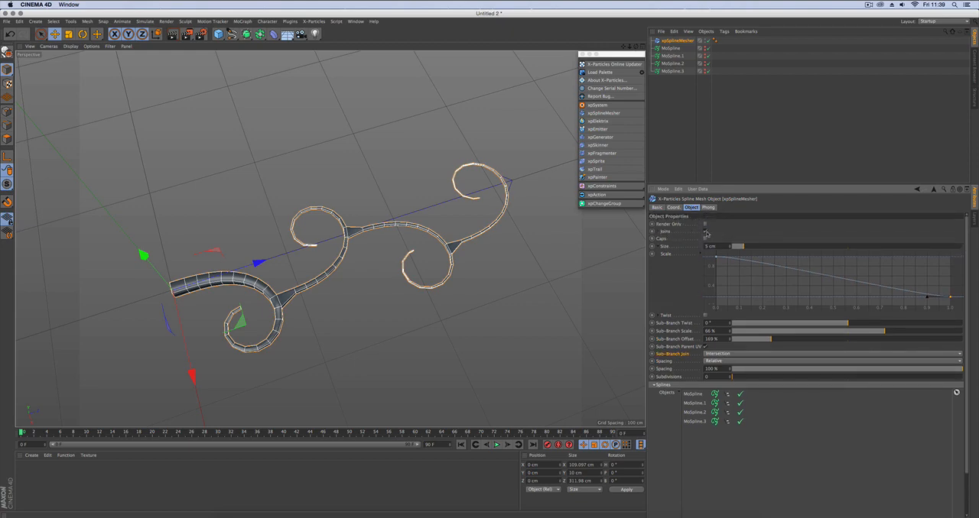
Switch Joins off and on again to compare the mesh with and without joined branches.
left_click(705, 231)
left_click(706, 233)
left_click(706, 233)
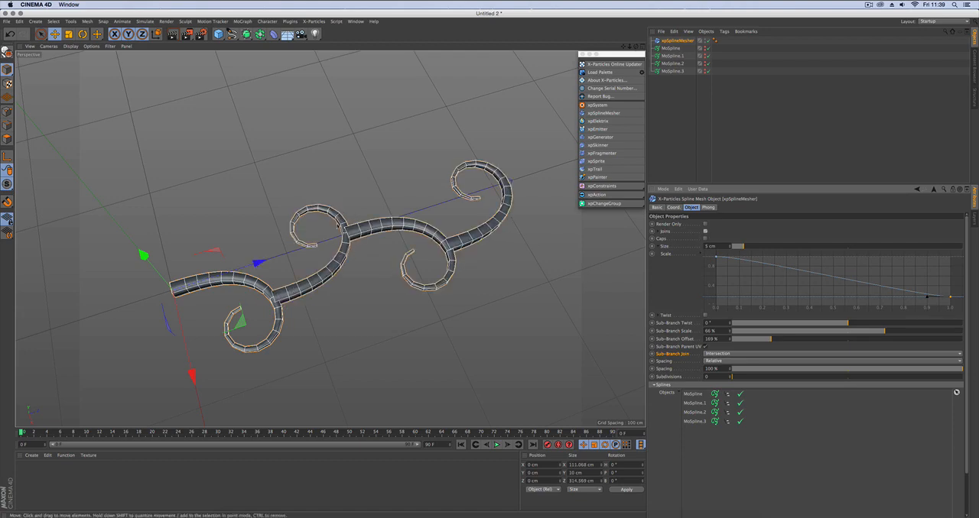
left_click(705, 231)
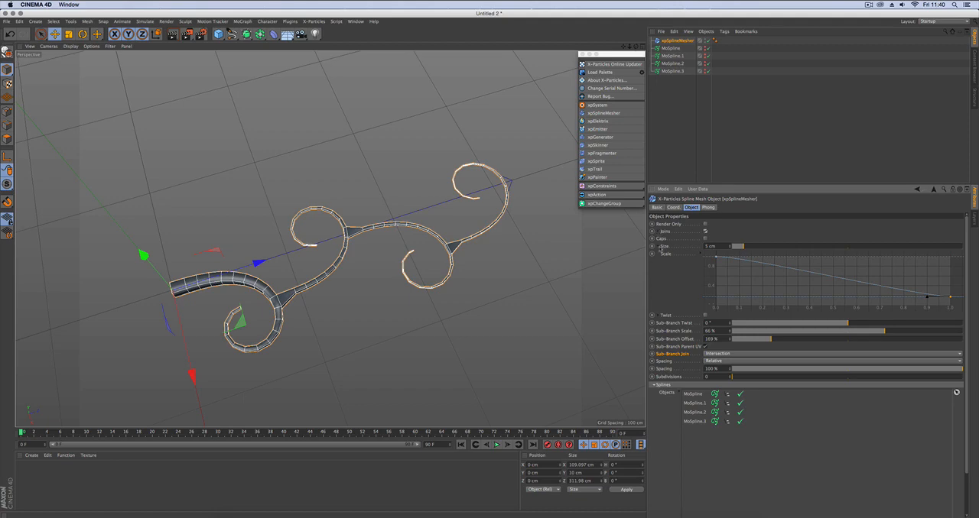
Collapse the Size options and examine the Threshold and Parent settings of Joins.
left_click(660, 247)
left_click(659, 233)
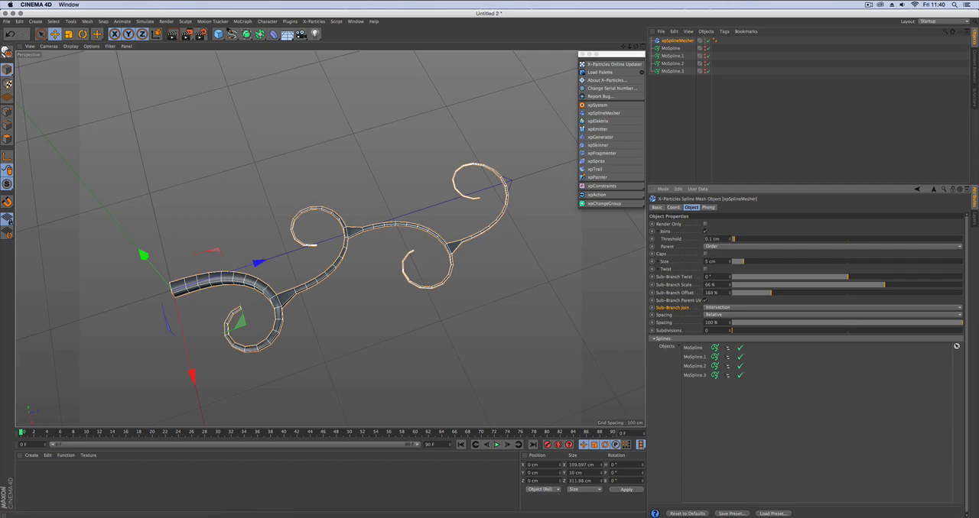
left_click(661, 231)
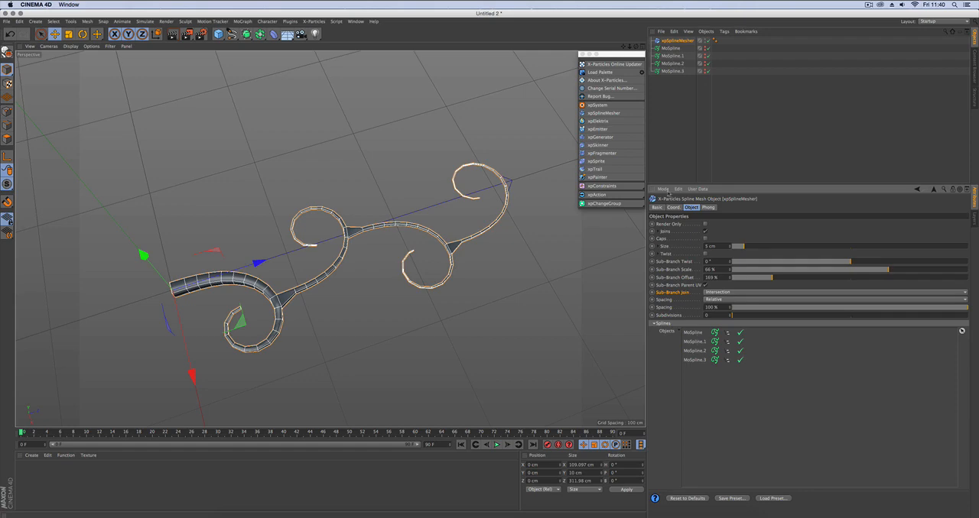
Move MoSpline.1 slightly along its Z axis to about 77.9 cm and reselect the spline mesher.
left_click(673, 57)
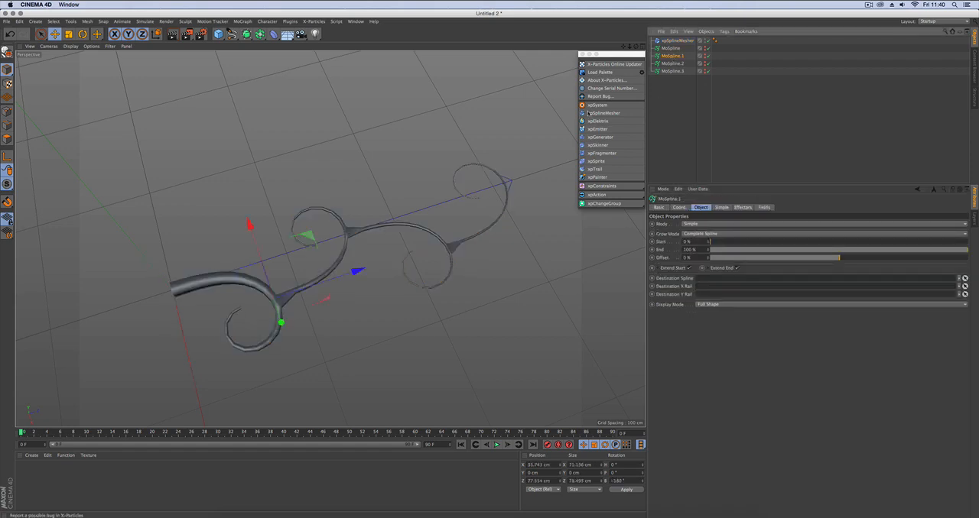
left_click_drag(360, 272, 359, 271)
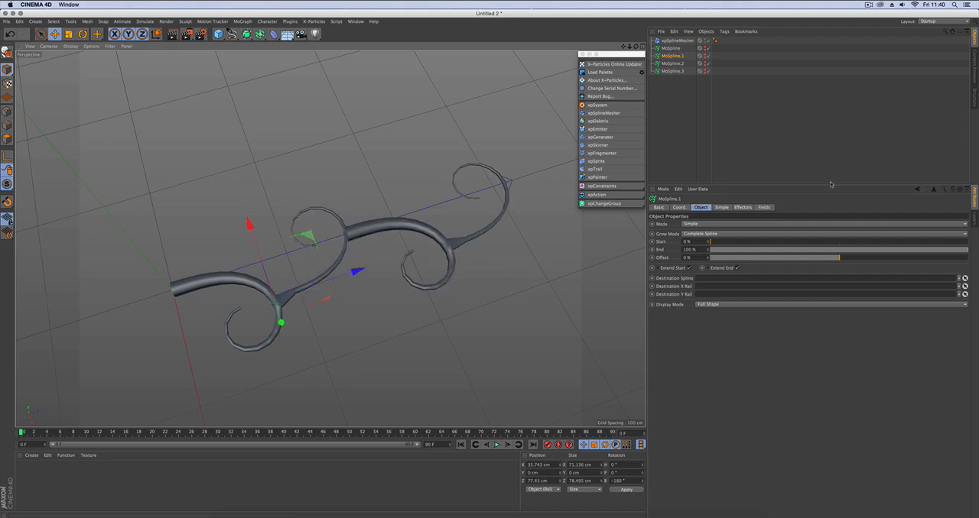
left_click(673, 40)
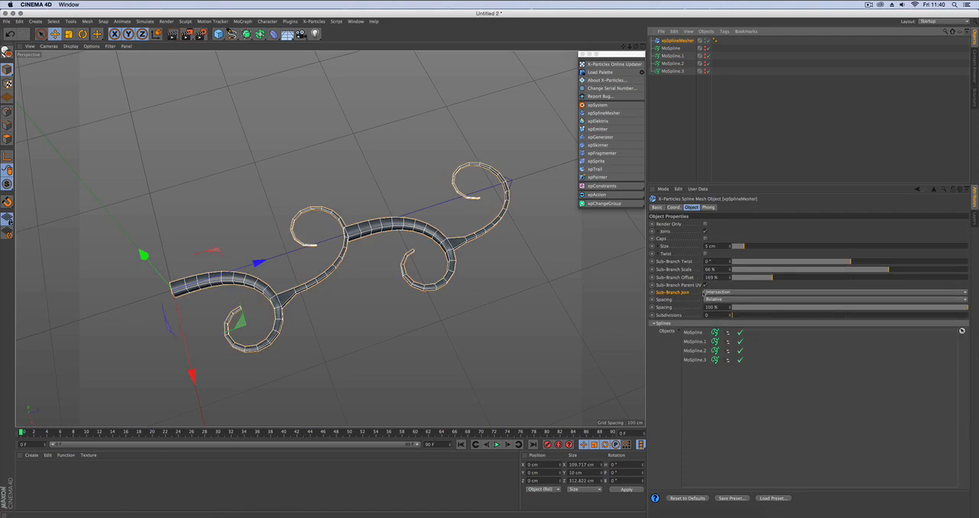
Examine the available Sub-Branch Join and Spacing modes and try the Spacing percentage, keeping Intersection, Relative and 100 %.
left_click(703, 293)
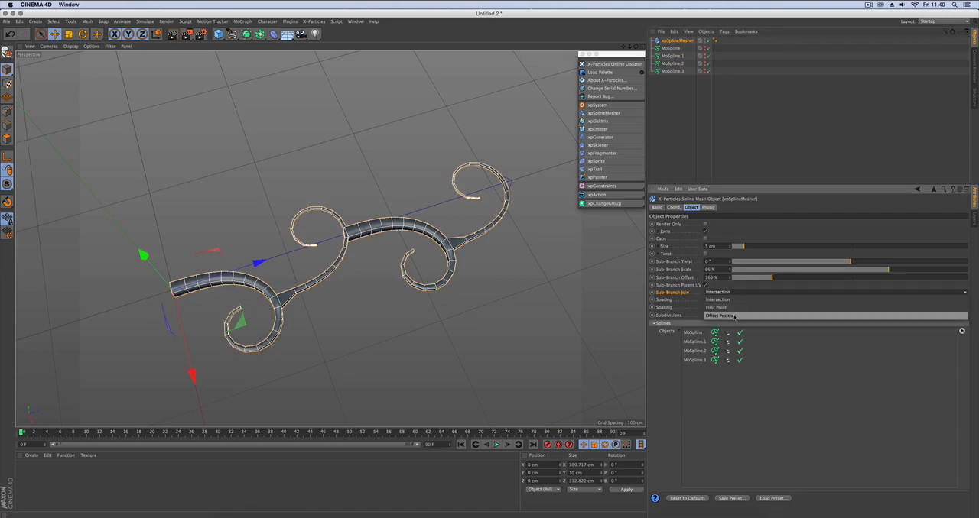
left_click(736, 294)
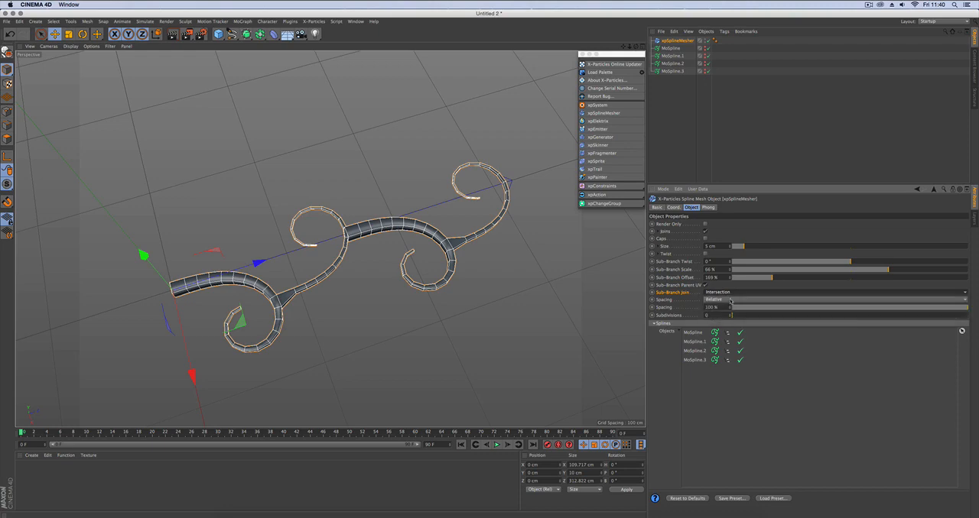
left_click(731, 300)
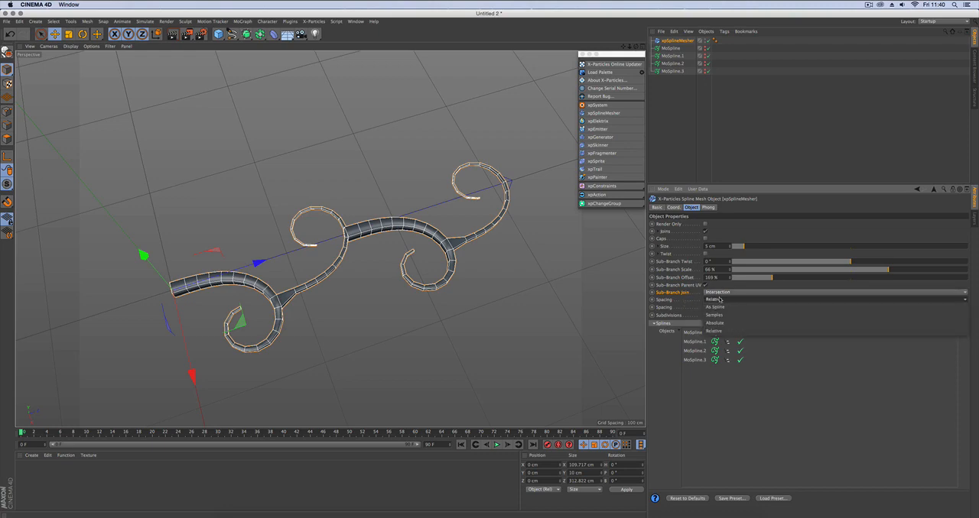
left_click(720, 302)
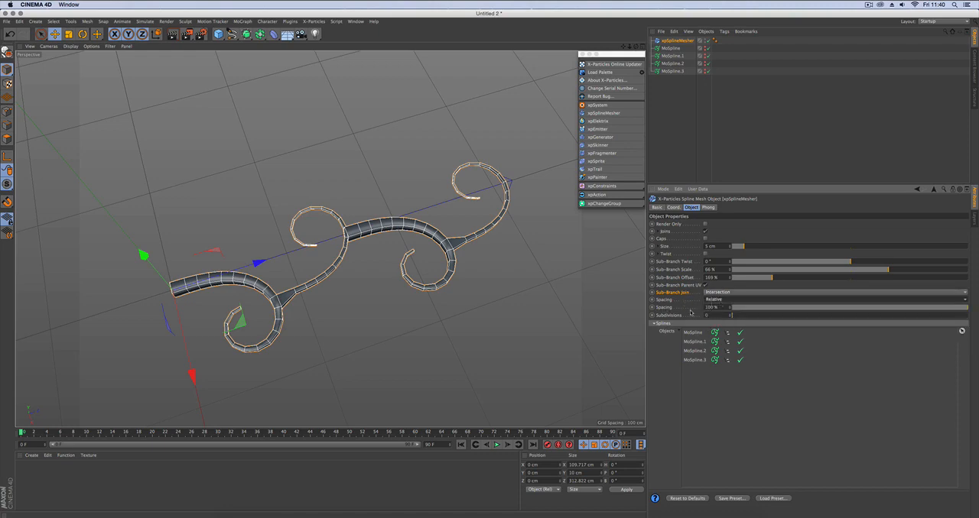
mouse_move(966, 308)
left_mouse_down()
mouse_move(923, 310)
mouse_move(977, 314)
left_mouse_up()
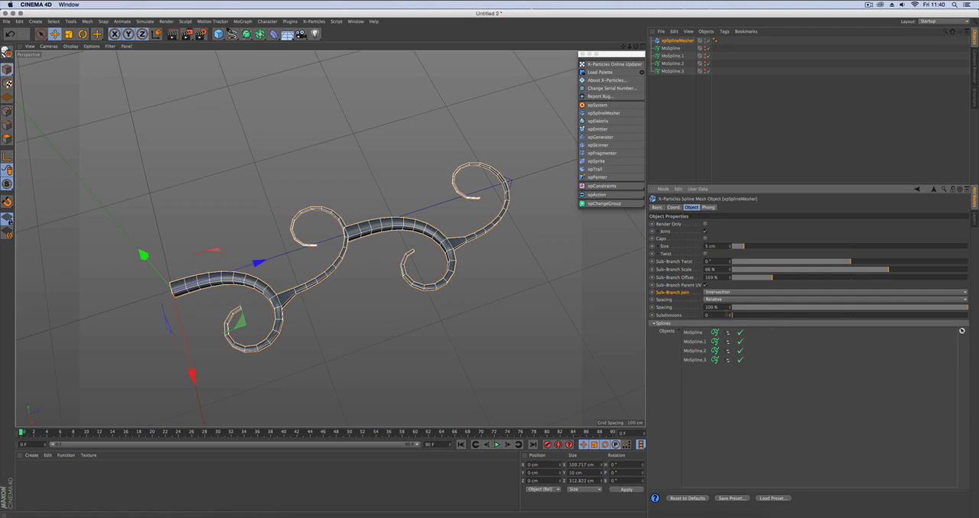
Set the spline mesher's Subdivisions to 2 to smooth the branching mesh.
left_click(730, 315)
left_click(731, 314)
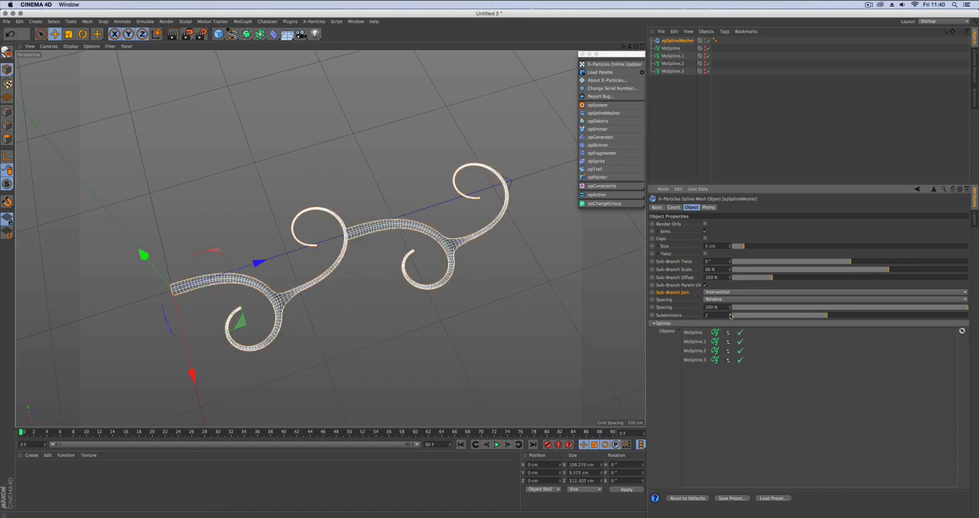
left_click_drag(365, 312, 316, 336, "alt")
right_click_drag(316, 337, 340, 337, "alt")
left_click_drag(330, 237, 409, 268, "alt")
middle_click_drag(495, 279, 430, 300, "alt")
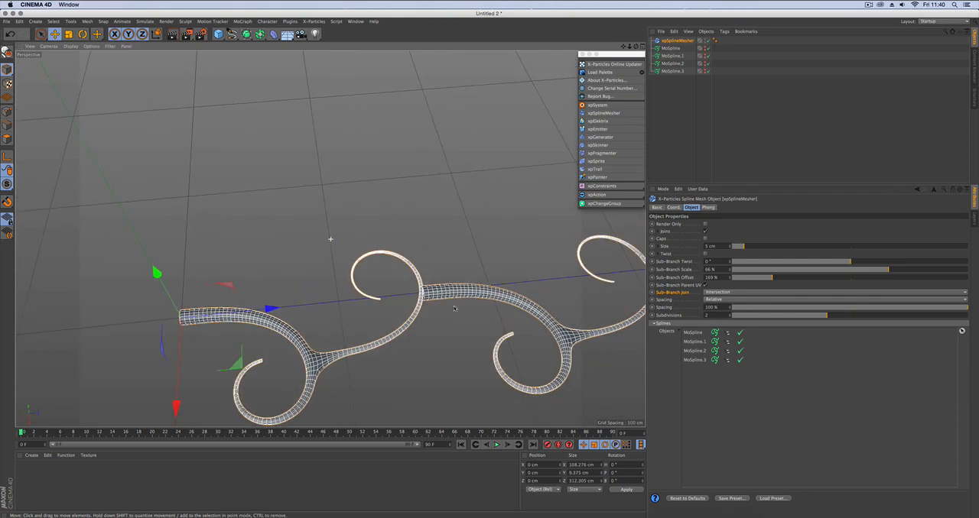
Move MoSpline.2 and MoSpline.3 together slightly along the Z axis, inspect the joined mesh and deselect everything.
right_click_drag(447, 287, 480, 282, "alt")
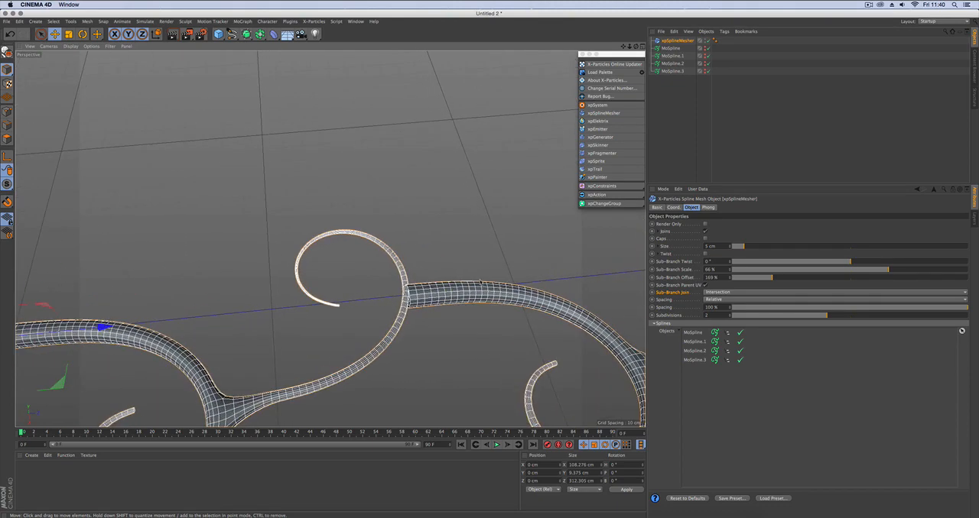
left_click(672, 63)
left_click(673, 71, "shift")
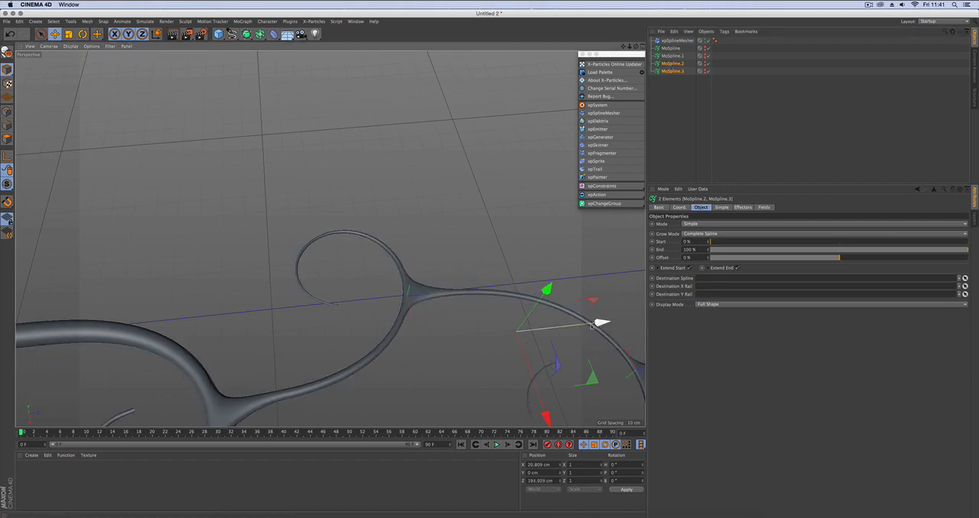
right_click_drag(601, 323, 432, 304, "alt")
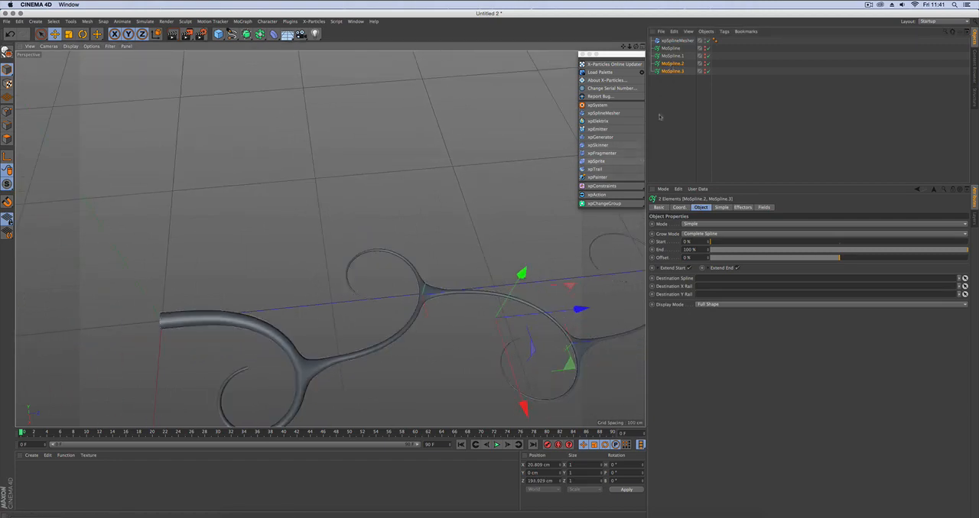
left_click(375, 265)
left_click_drag(375, 265, 355, 242, "alt")
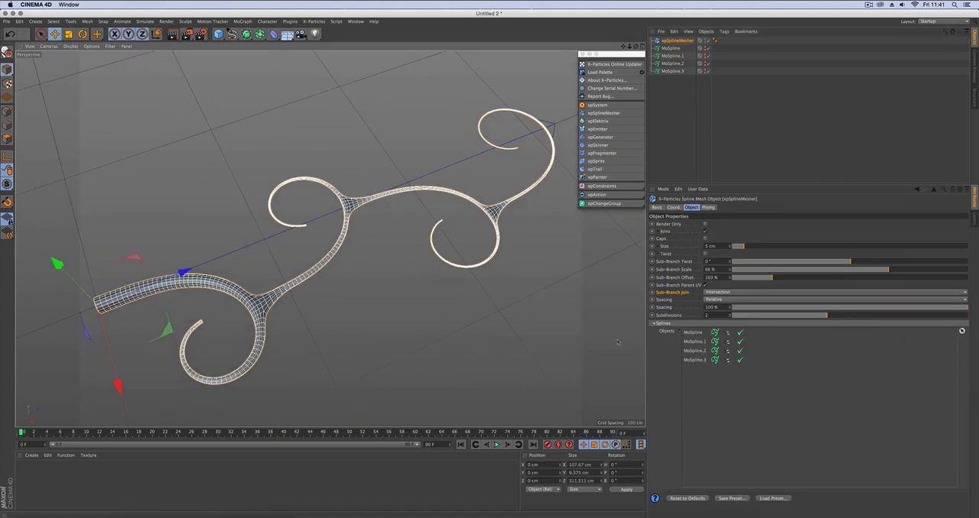
left_click_drag(489, 295, 317, 305, "alt")
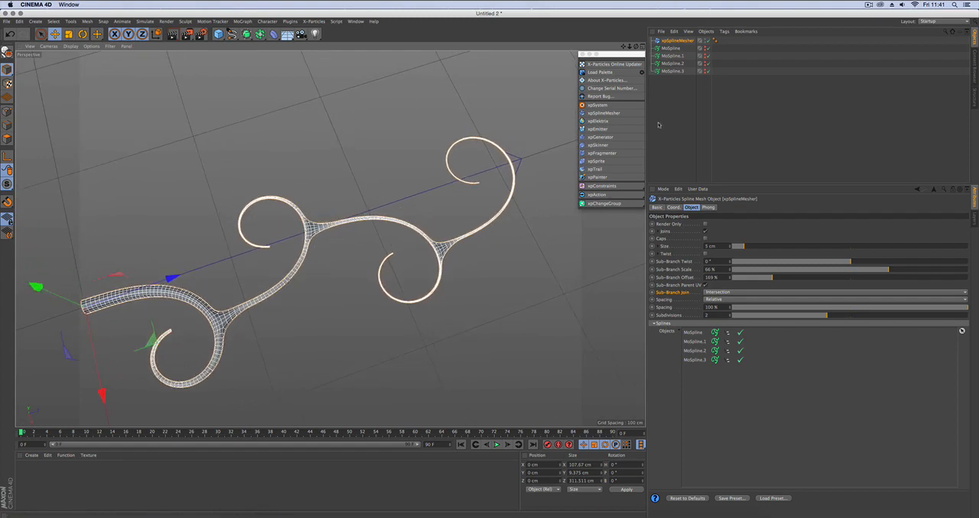
left_click(678, 92)
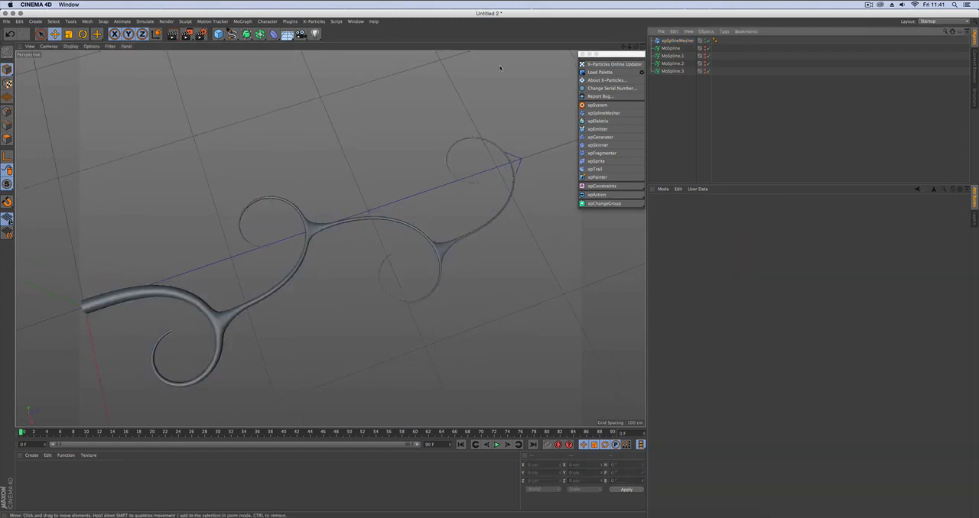
Switch to the branching.c4d scene and play the particle branching simulation up to about frame 189.
left_click(360, 23)
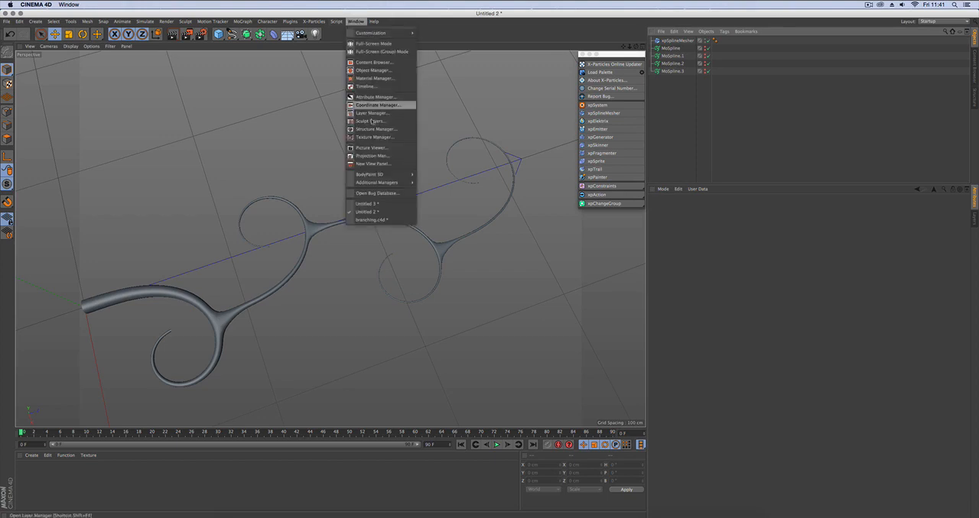
left_click(401, 219)
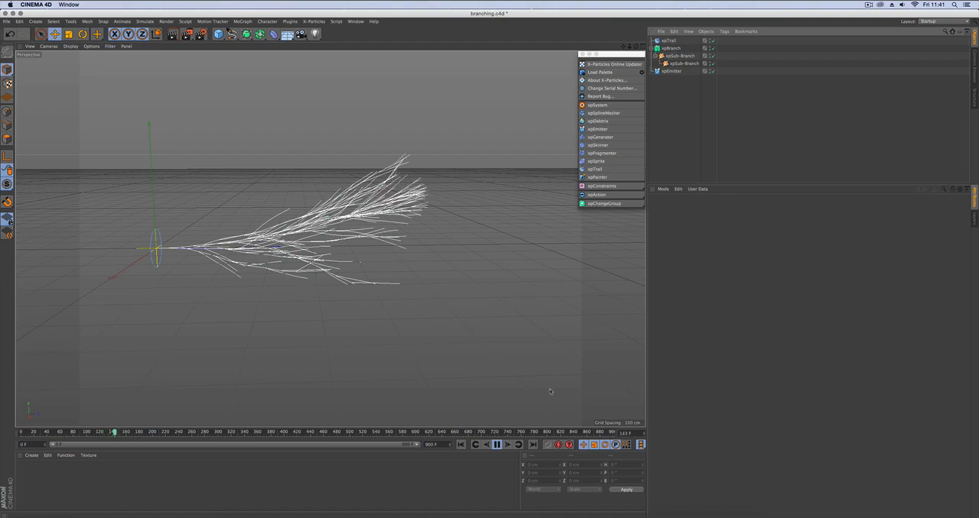
left_click(497, 445)
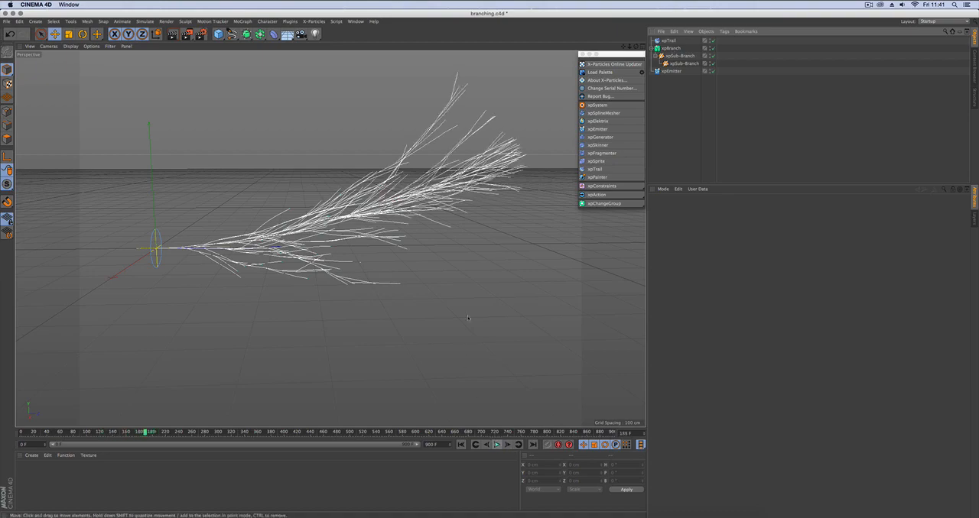
Add an xpSplineMesher to the branching scene and assign xpTrail as its source spline object.
left_click_drag(337, 259, 479, 290, "alt")
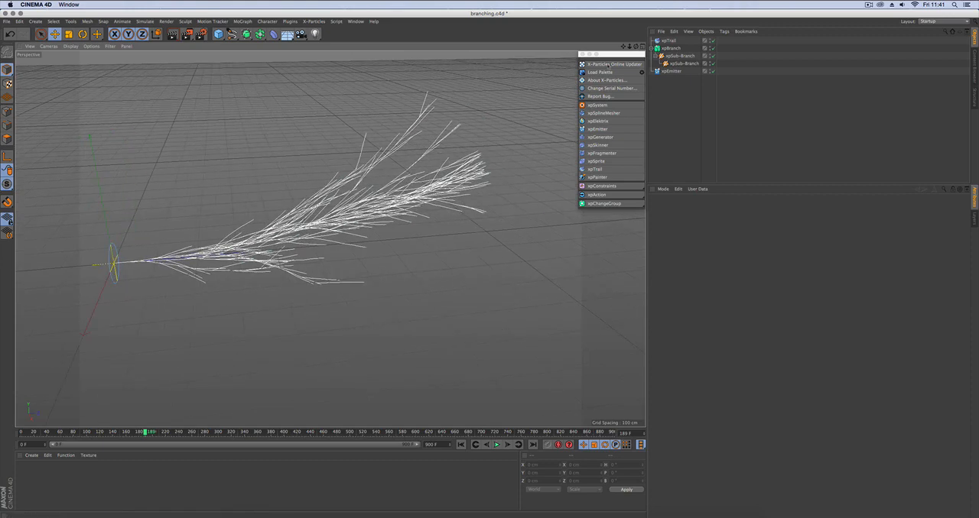
left_click(602, 113)
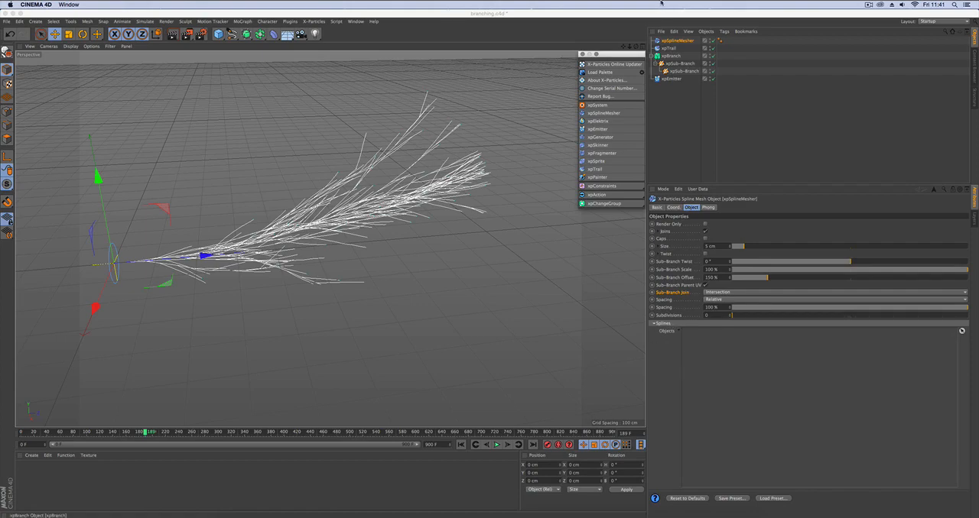
left_click_drag(669, 48, 711, 334)
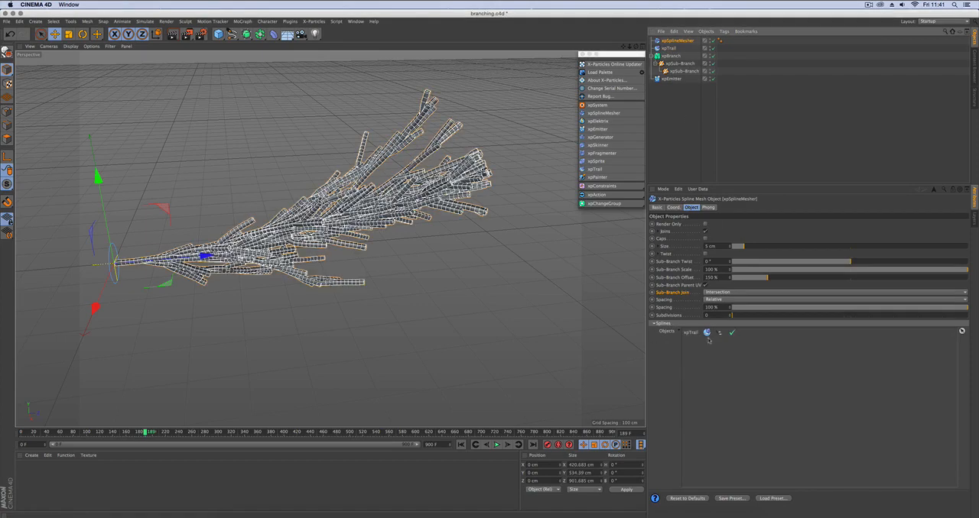
Inspect the branch joins up close and set the spline mesher's Subdivisions to 1.
scroll(310, 191, "up", 3)
scroll(310, 191, "up", 1)
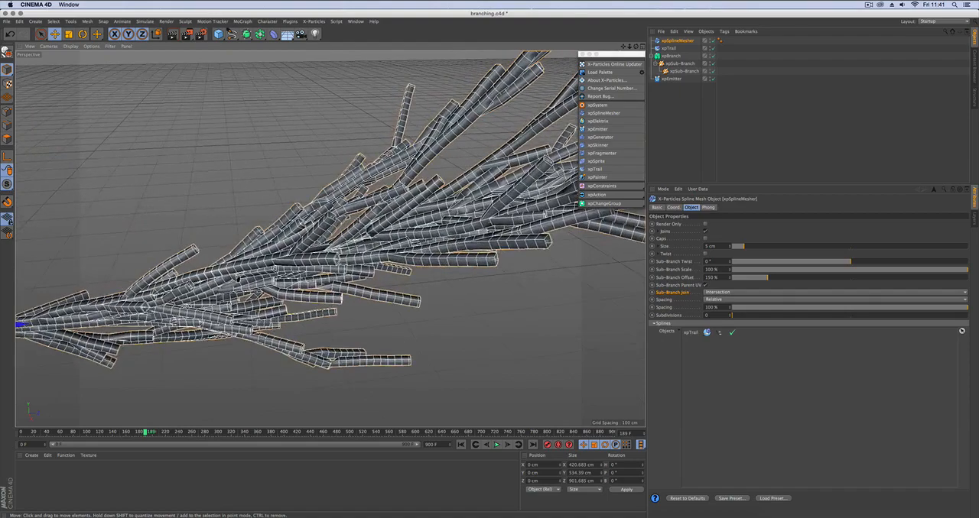
middle_click_drag(305, 243, 349, 232, "alt")
left_click_drag(350, 232, 367, 202, "alt")
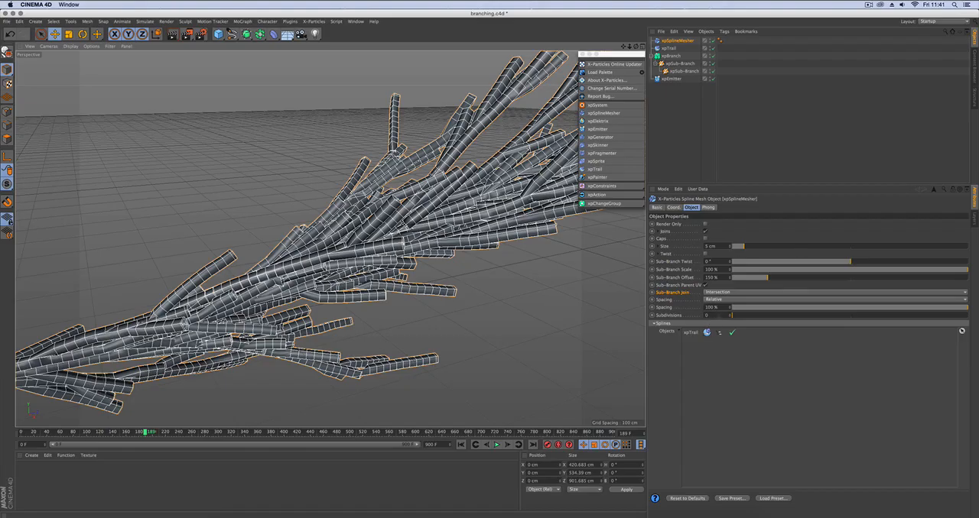
left_click(730, 315)
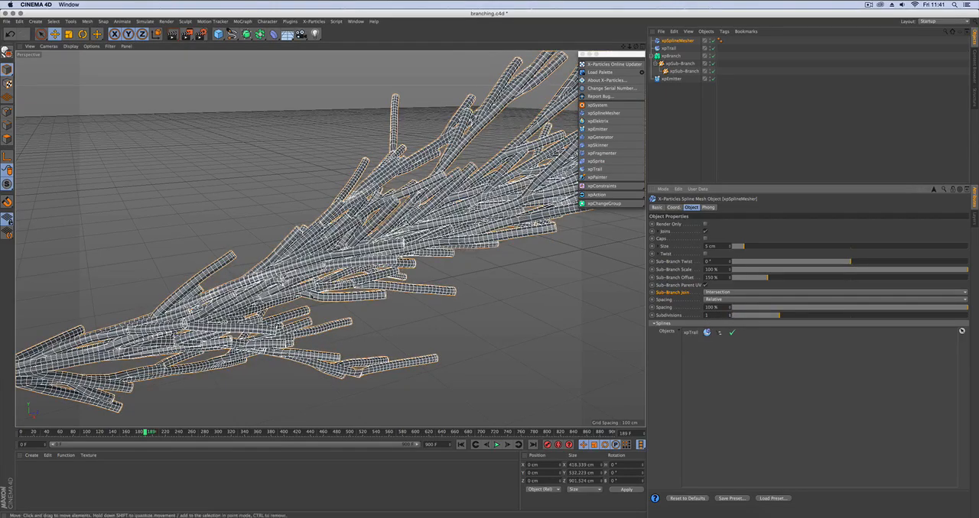
Taper the mesher's size curve to about 0.4 at the branch ends and set Sub-Branch Scale to 66 %.
left_click_drag(328, 253, 222, 252, "alt")
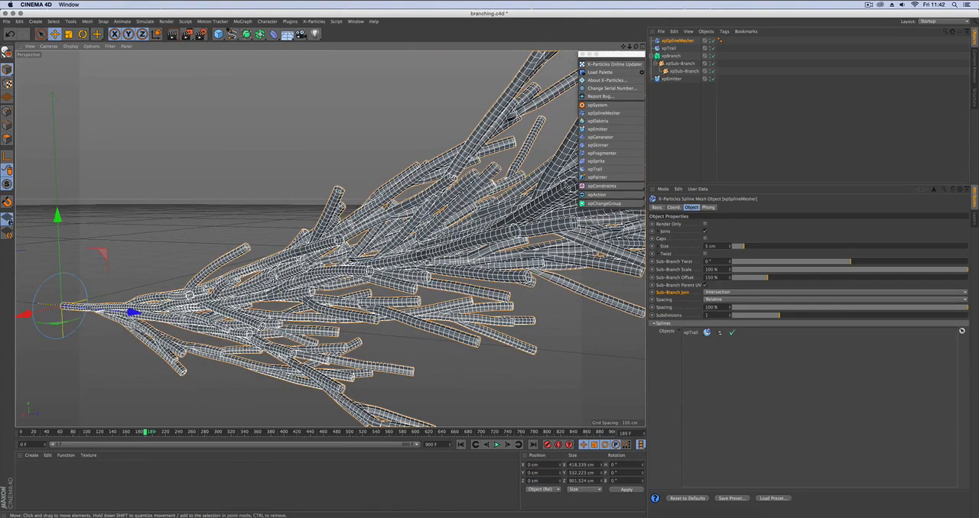
left_click_drag(360, 275, 237, 264, "alt")
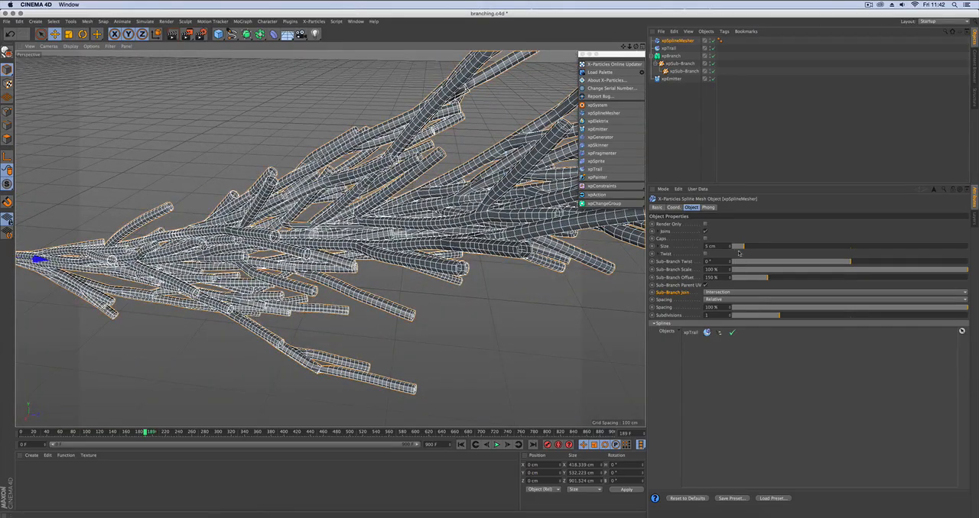
scroll(348, 279, "down", 5)
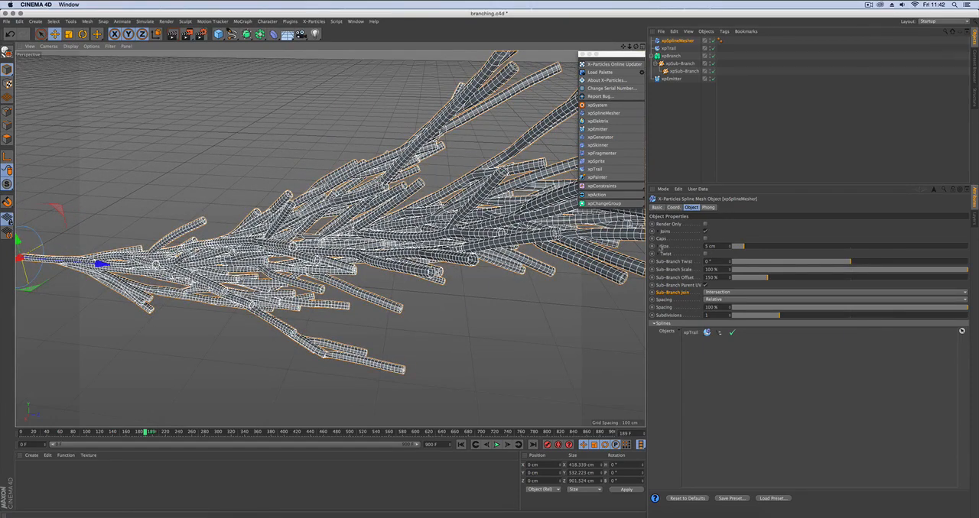
left_click(660, 253)
left_click_drag(951, 261, 947, 293)
left_click_drag(955, 330, 884, 330)
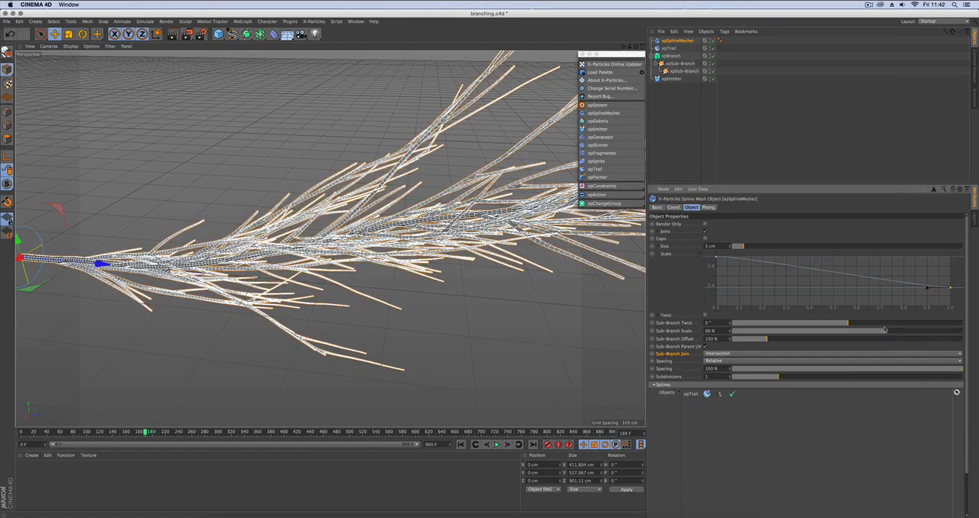
Turn off the viewport's selection wireframe display, inspect the shaded branches and reselect xpSplineMesher.
key("shift+v")
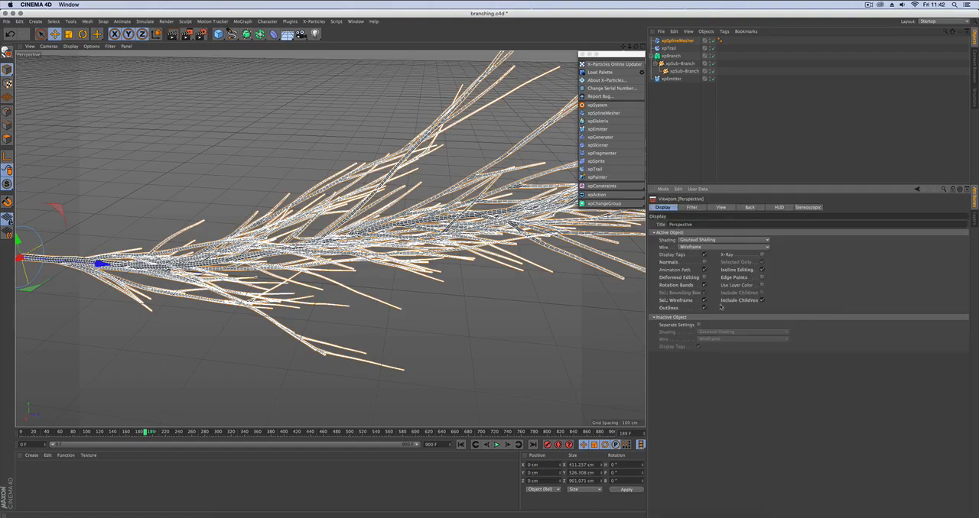
left_click(705, 301)
left_click_drag(441, 285, 348, 224, "alt")
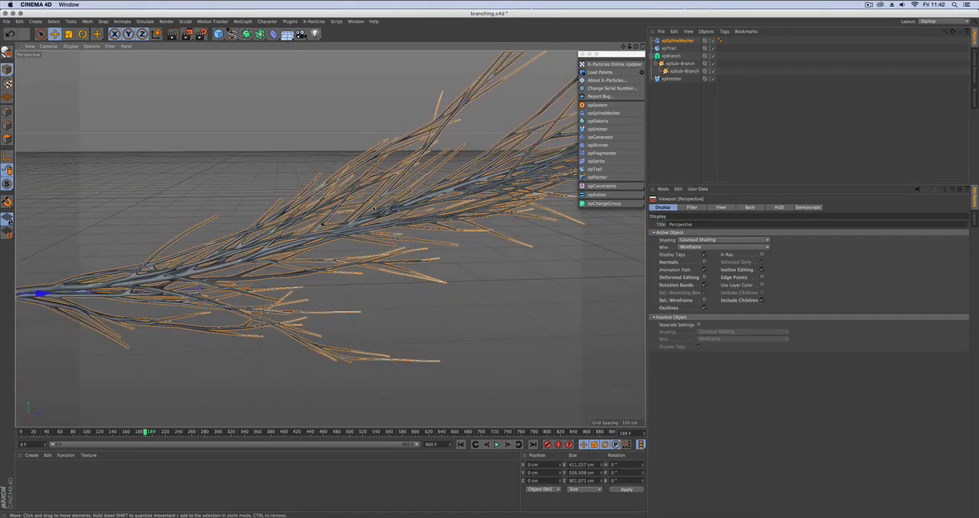
left_click_drag(347, 267, 575, 159, "alt")
left_click(675, 40)
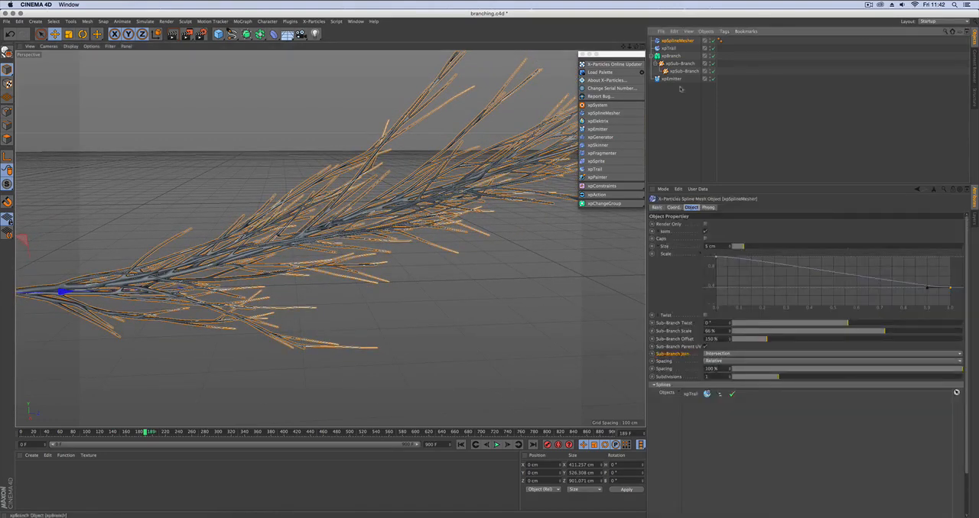